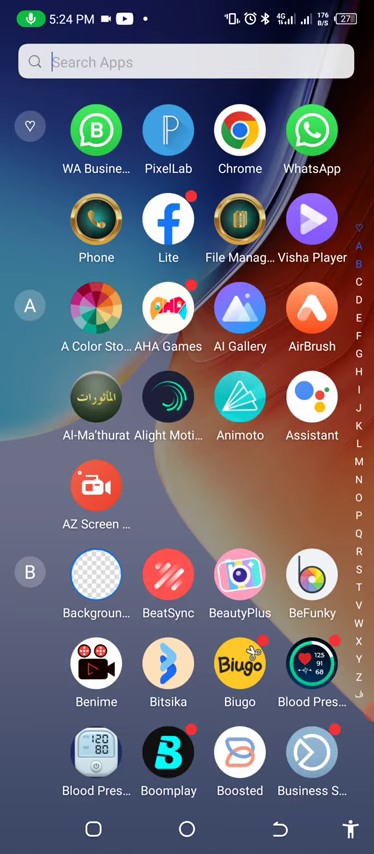
- Launch PixelLab, delete the default New Text layer, and bring up the image-loading menu
left_click(168, 130)
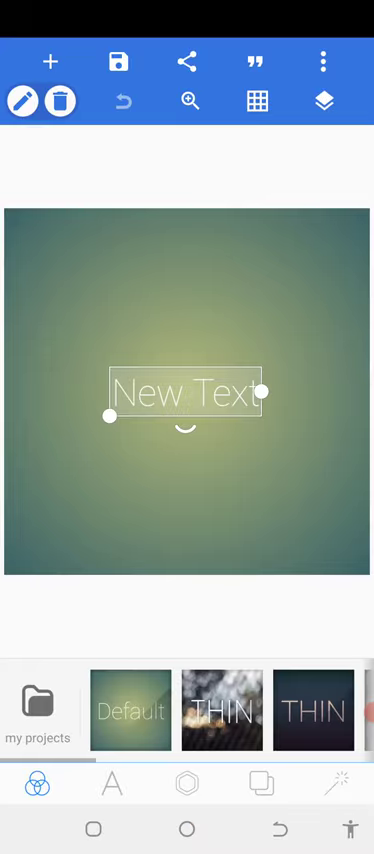
left_click(324, 101)
left_click(181, 183)
left_click(323, 62)
- Load the dusk boardwalk photo from the gallery as background, cropping its top edge down
left_click(60, 400)
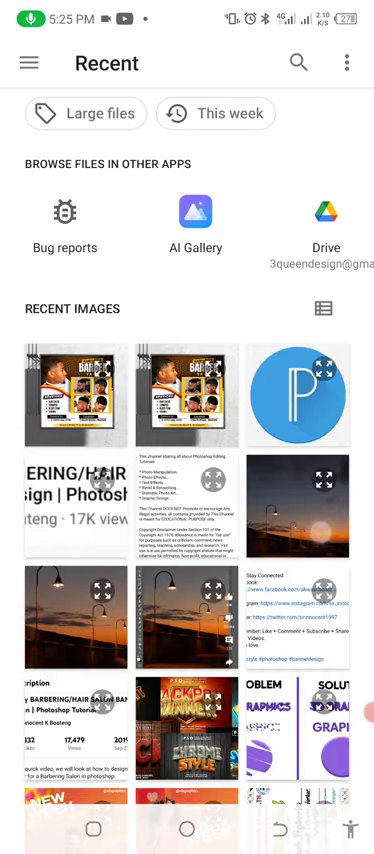
left_click(297, 506)
mouse_move(340, 150)
left_mouse_down()
mouse_move(330, 352)
mouse_move(339, 348)
left_mouse_up()
left_click(318, 768)
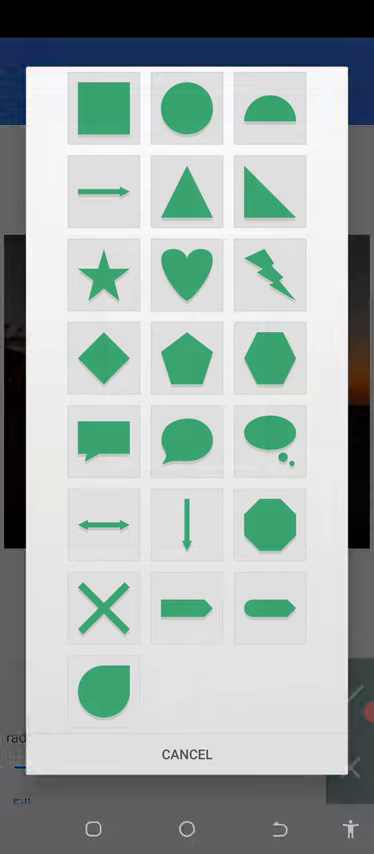
- Add a small triangle shape over the photo and look at its fill colour options
left_click(185, 191)
left_click_drag(275, 478, 186, 393)
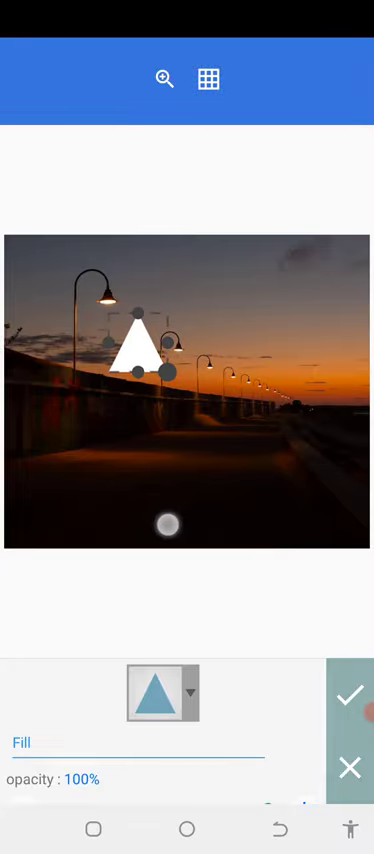
scroll(150, 730, "down", 3)
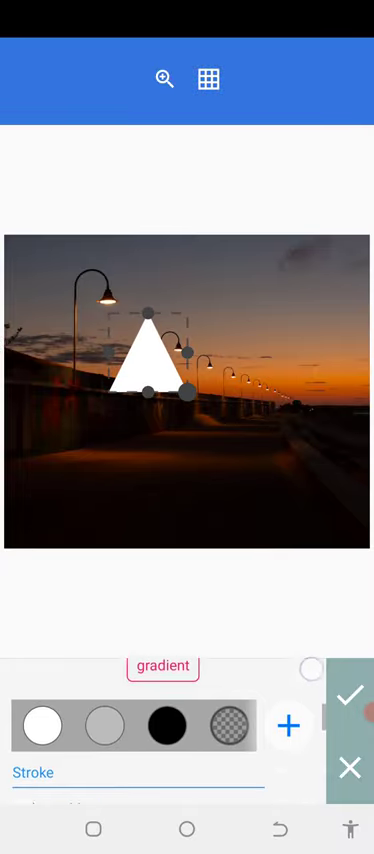
left_click(288, 710)
left_click(238, 670)
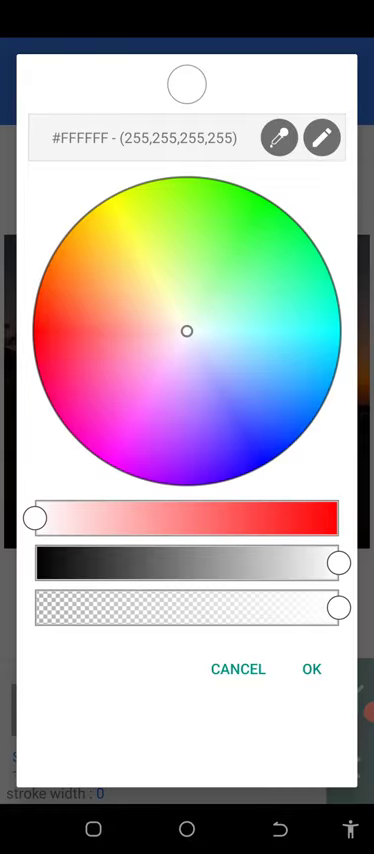
left_click(238, 669)
- Switch the triangle's fill to a gradient and turn its dark stop white
left_click(288, 710)
left_click(163, 725)
left_click(230, 724)
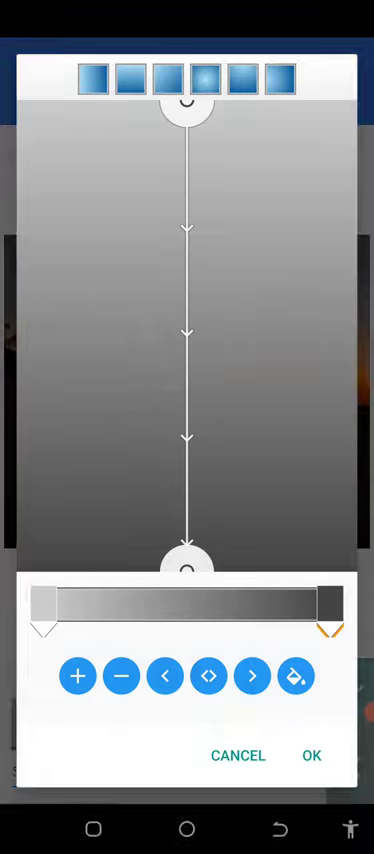
left_click(296, 676)
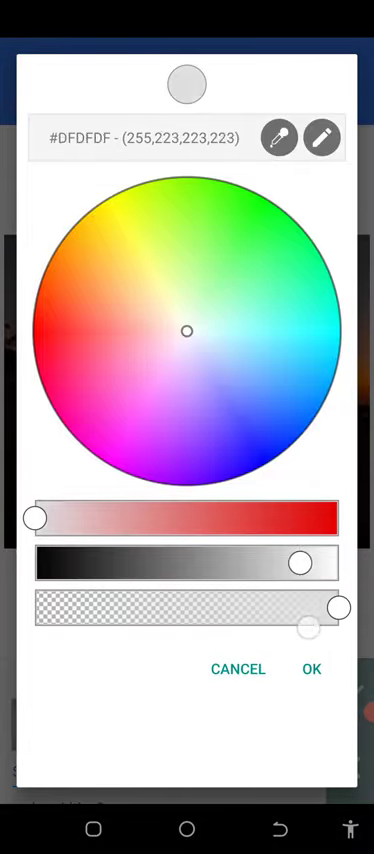
left_click_drag(115, 562, 339, 562)
left_click(311, 669)
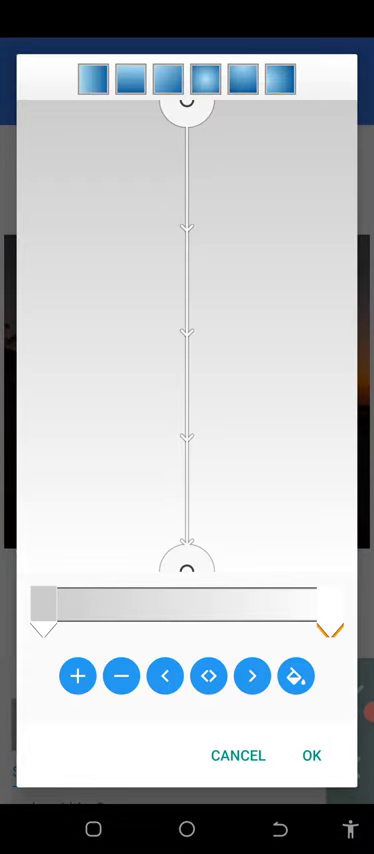
- Lighten the left gradient stop to near-white and make the end stop fully transparent
left_click(42, 628)
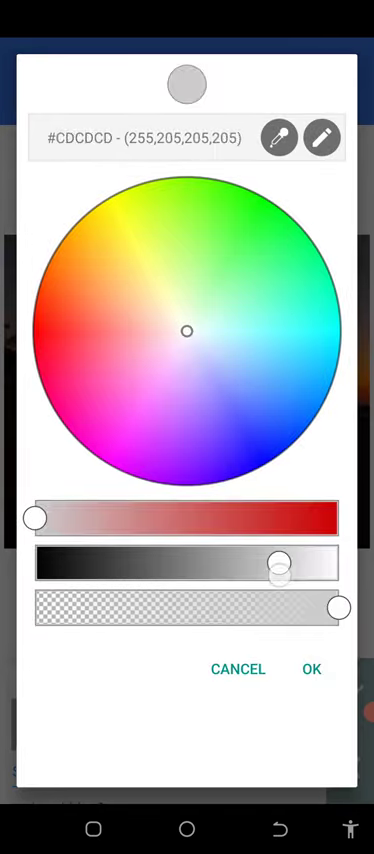
left_click_drag(278, 562, 325, 562)
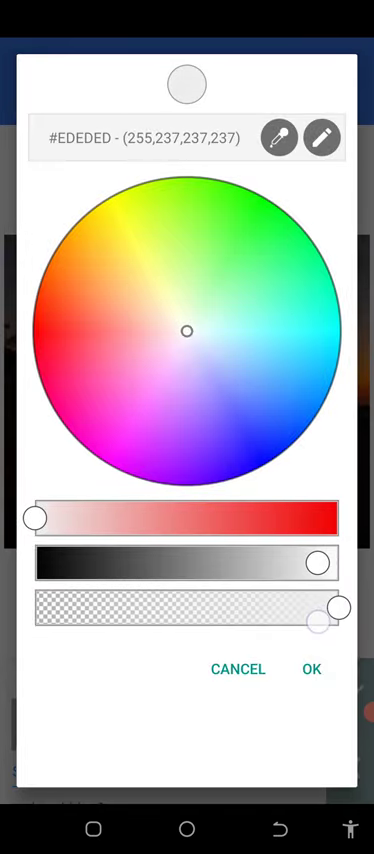
left_click(311, 669)
left_click(330, 628)
left_click_drag(339, 606, 33, 606)
left_click(311, 669)
- Apply the white-to-transparent gradient, then shrink and reposition the light-cone triangle
left_click(311, 755)
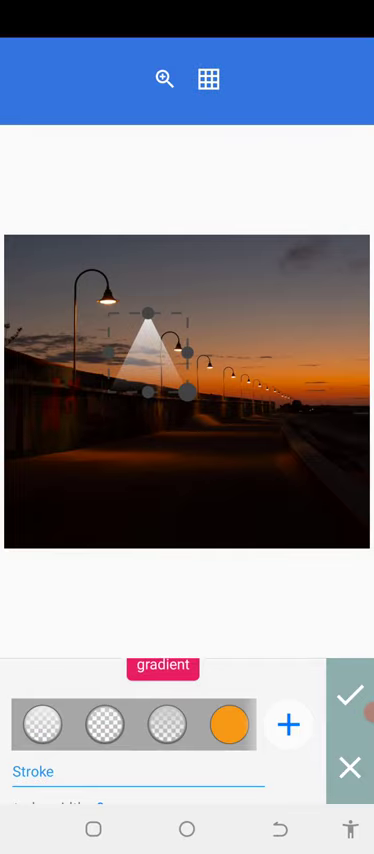
left_click_drag(186, 390, 144, 460)
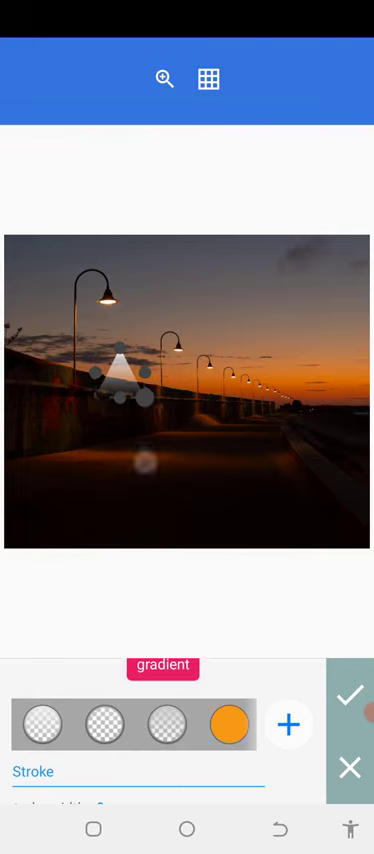
left_click(351, 695)
left_click_drag(240, 742, 113, 742)
left_click_drag(300, 715, 60, 715)
left_click_drag(300, 715, 100, 715)
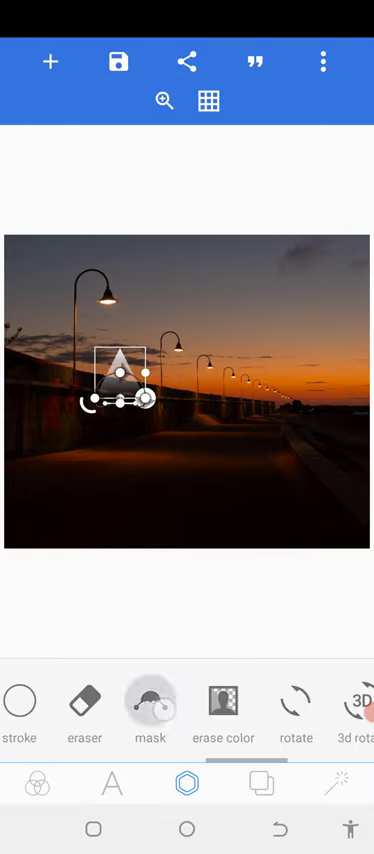
- Place and bend the triangle's mask curve points, then enable the mask
left_click(150, 705)
left_click_drag(245, 408, 284, 406)
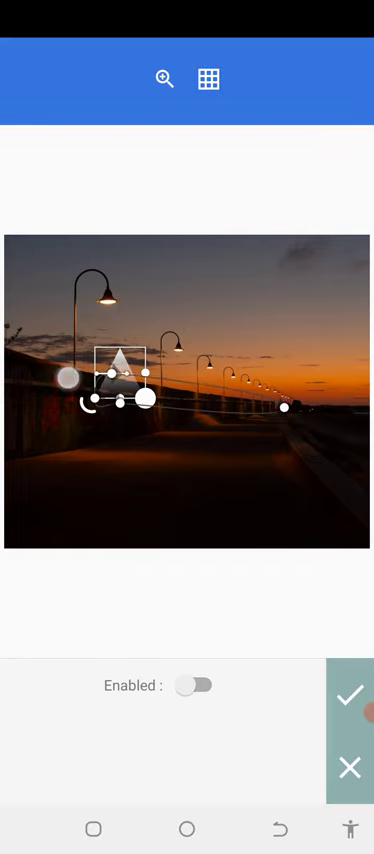
left_click_drag(70, 400, 37, 381)
mouse_move(90, 420)
left_mouse_down()
mouse_move(100, 468)
mouse_move(81, 480)
left_mouse_up()
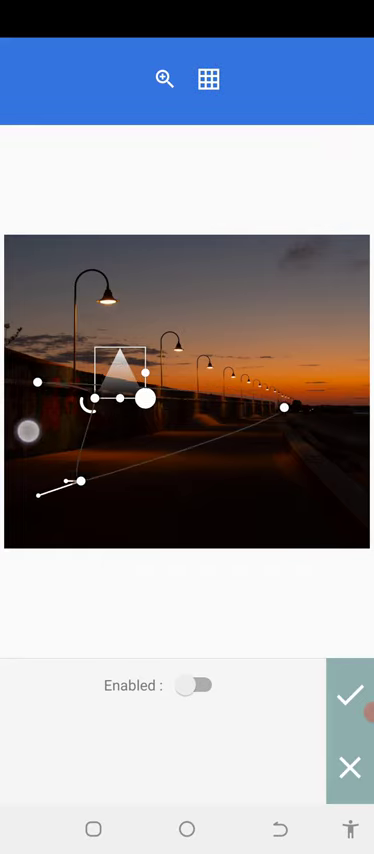
left_click_drag(37, 400, 19, 412)
left_click(195, 685)
scroll(150, 740, "down", 3)
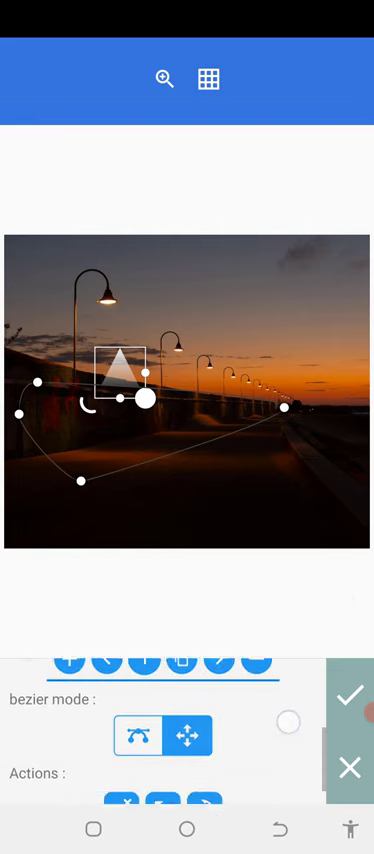
scroll(150, 740, "down", 3)
- Rotate the mask curve to -180°, move it up over the sky, and confirm
left_click(110, 790)
left_click_drag(163, 733, 58, 733)
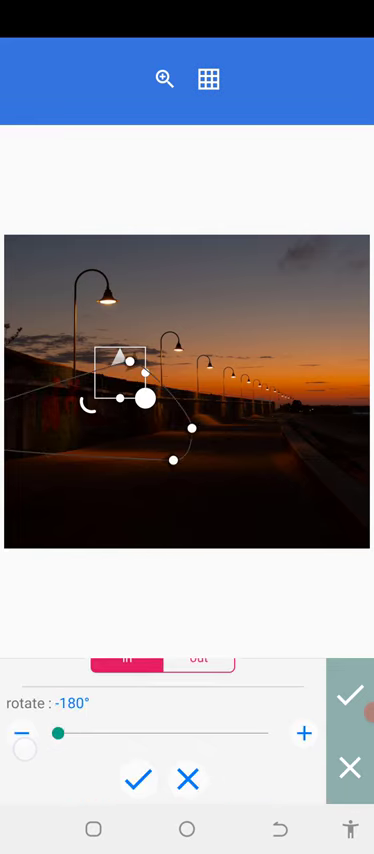
left_click(138, 780)
left_click_drag(192, 430, 197, 332)
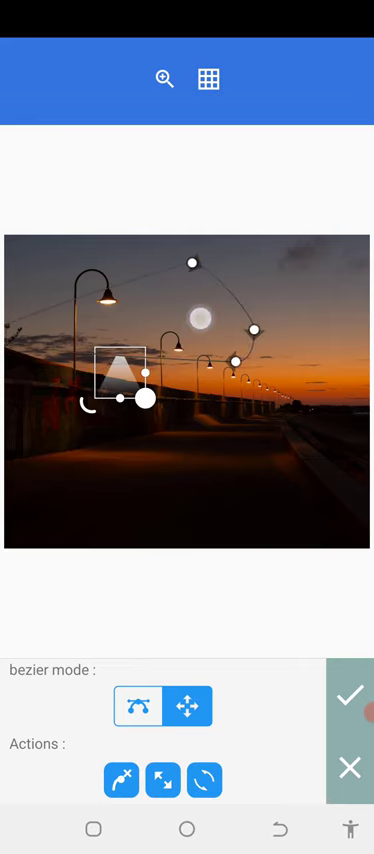
left_click(350, 696)
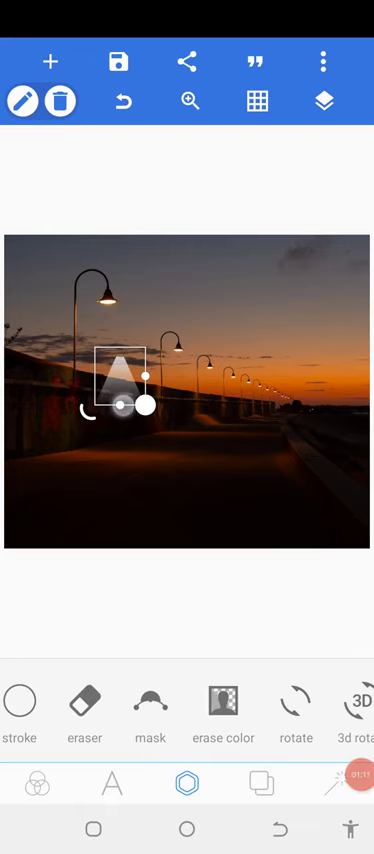
- Move the light cone under the nearest lamp and nudge it right by 2px
mouse_move(120, 375)
left_mouse_down()
mouse_move(103, 337)
mouse_move(110, 322)
left_mouse_up()
left_click(250, 470)
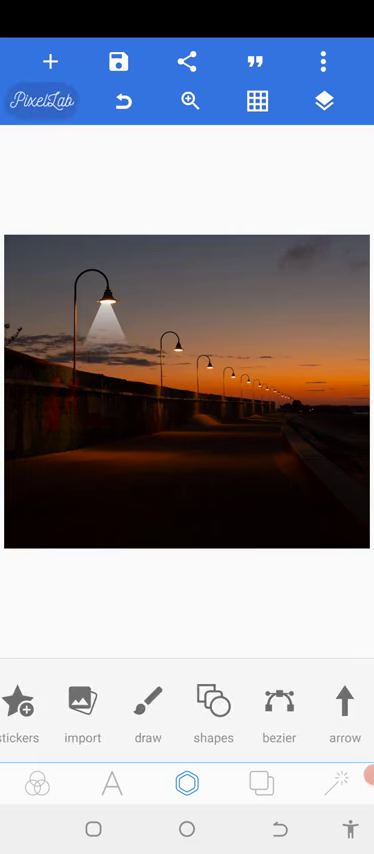
left_click(105, 320)
left_click_drag(223, 720, 60, 720)
left_click(229, 701)
left_click_drag(151, 707, 65, 705)
left_click(133, 759)
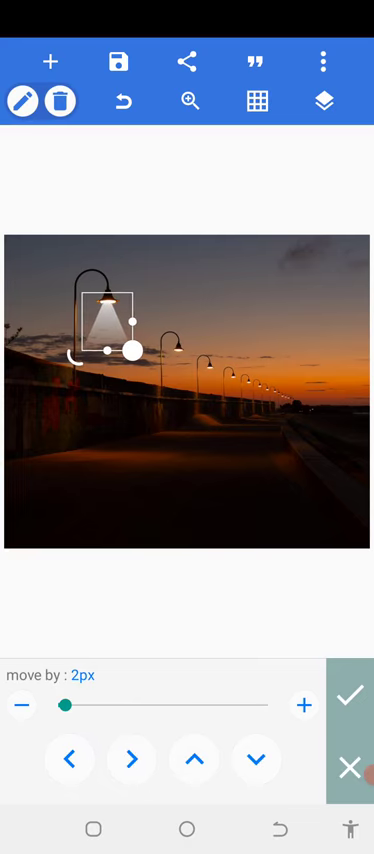
left_click(349, 697)
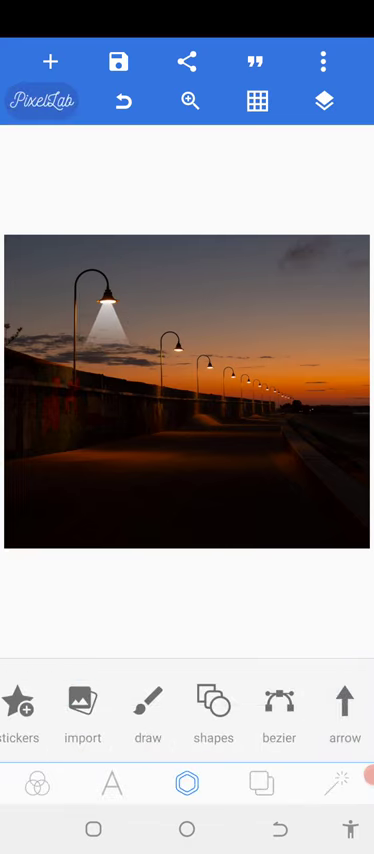
- Enlarge the first lamp's beam and move it up under the lamp head
left_click(105, 320)
left_click_drag(133, 350, 151, 397)
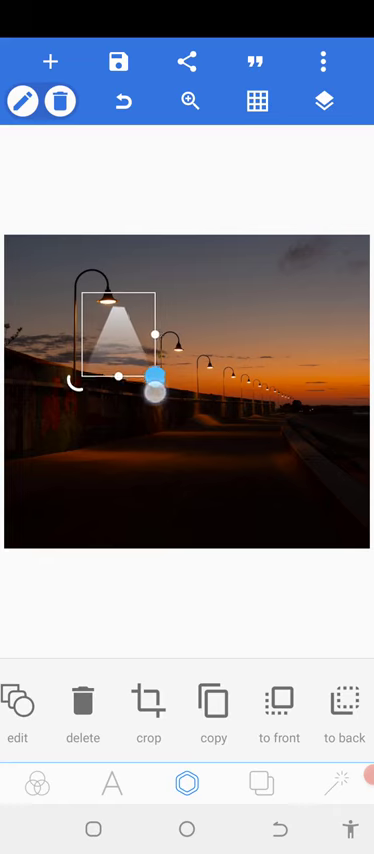
left_click_drag(124, 397, 110, 365)
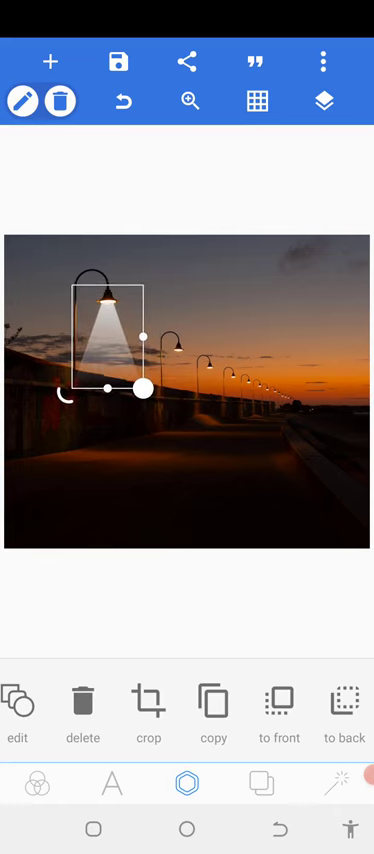
left_click(196, 200)
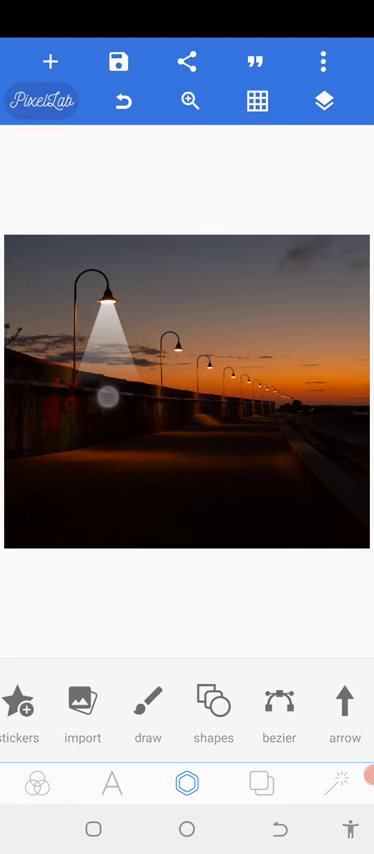
- Duplicate the light beam, move the copy onto the second lamp, and shrink it
left_click(100, 320)
left_click(212, 700)
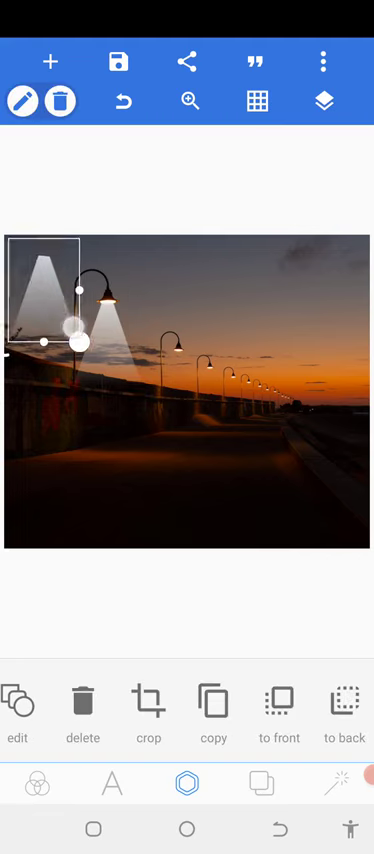
left_click_drag(60, 320, 188, 425)
left_click_drag(212, 460, 190, 400)
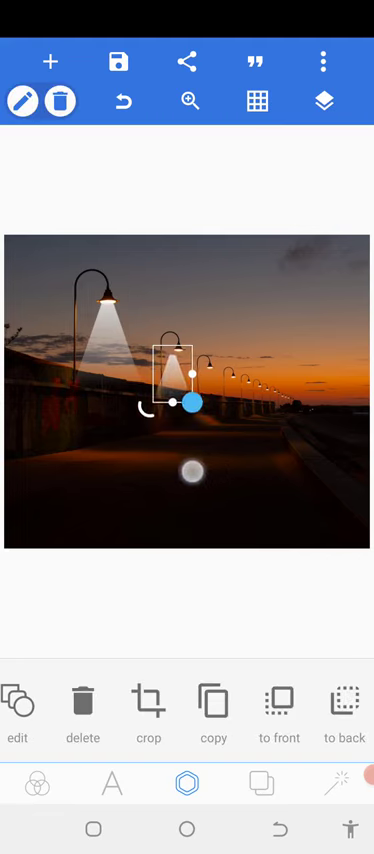
scroll(187, 710, "right", 3)
- Nudge the second beam right and up, down to a 1px step, and confirm
left_click(279, 710)
left_click(131, 760)
left_click(194, 760)
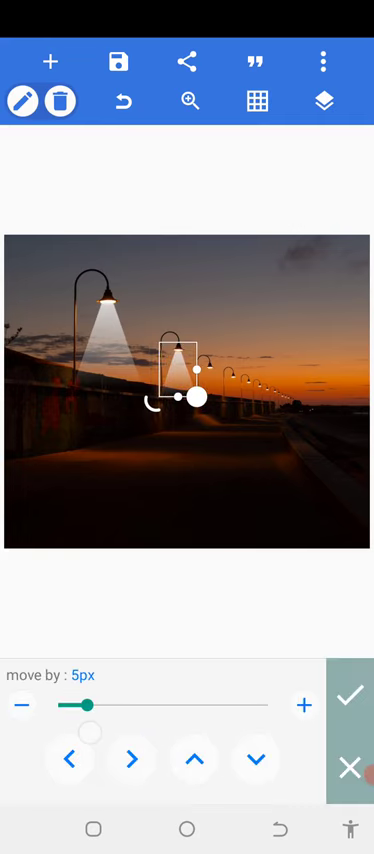
left_click_drag(87, 705, 58, 705)
left_click(194, 760)
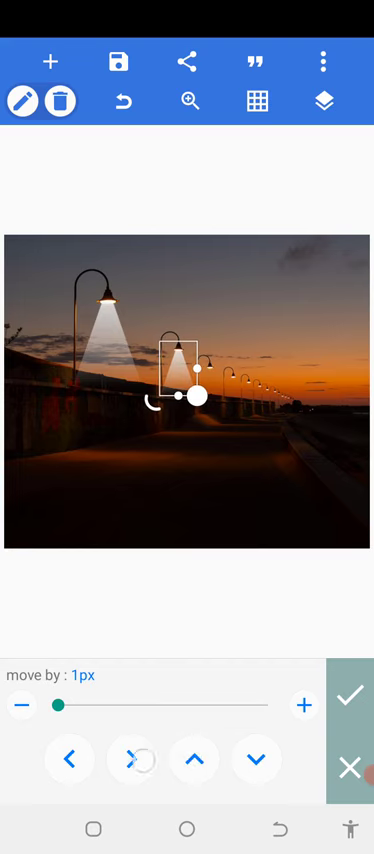
left_click(70, 760)
left_click(256, 760)
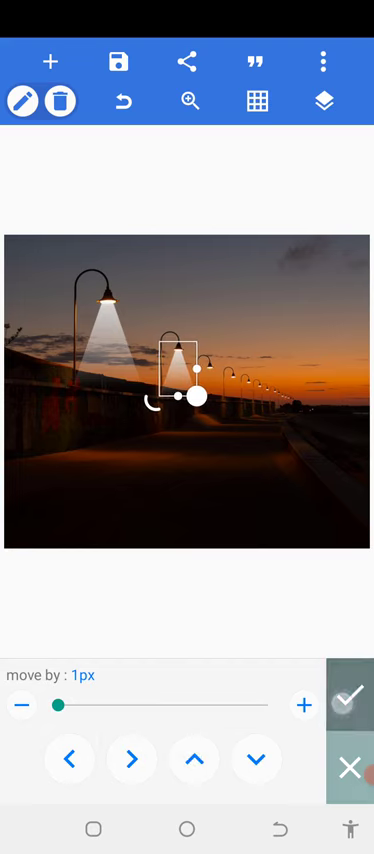
left_click(350, 695)
- Duplicate the beam again, move the copy onto the third lamp, and shrink it
left_click(77, 700)
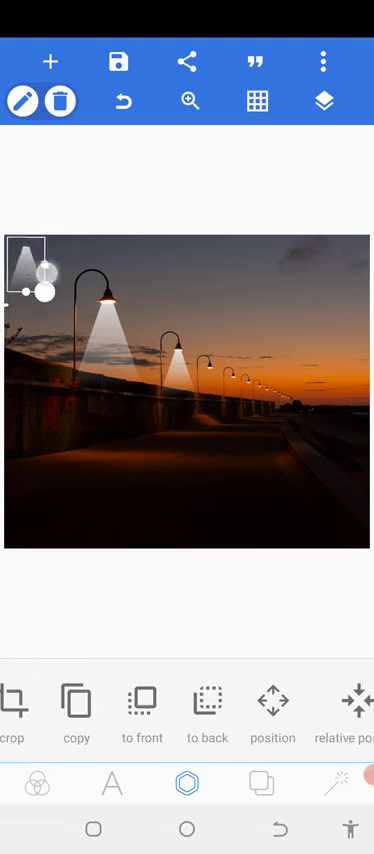
left_click_drag(25, 260, 232, 400)
left_click_drag(253, 435, 232, 407)
left_click_drag(250, 728, 172, 728)
- Nudge the third beam left, up and right with a smaller step, and confirm
left_click(185, 700)
left_click(70, 760)
left_click(194, 760)
left_click_drag(116, 706, 70, 706)
left_click(65, 706)
left_click(132, 760)
left_click(348, 697)
- Make another beam copy, move it with a 30px nudge step, and stretch it wide
left_click(225, 700)
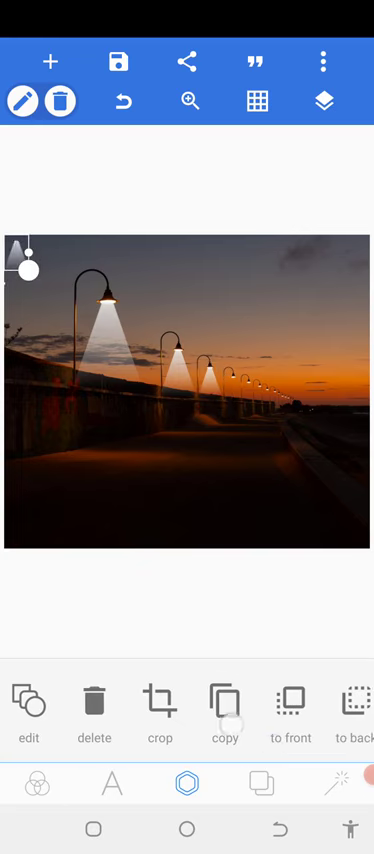
left_click(225, 700)
mouse_move(300, 700)
left_mouse_down()
mouse_move(80, 700)
mouse_move(268, 706)
left_mouse_up()
left_click(194, 760)
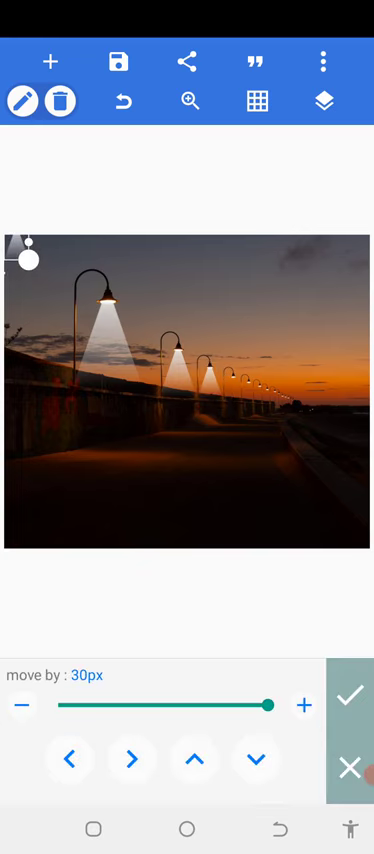
left_click(256, 760)
left_click(256, 760)
left_click_drag(35, 333, 168, 333)
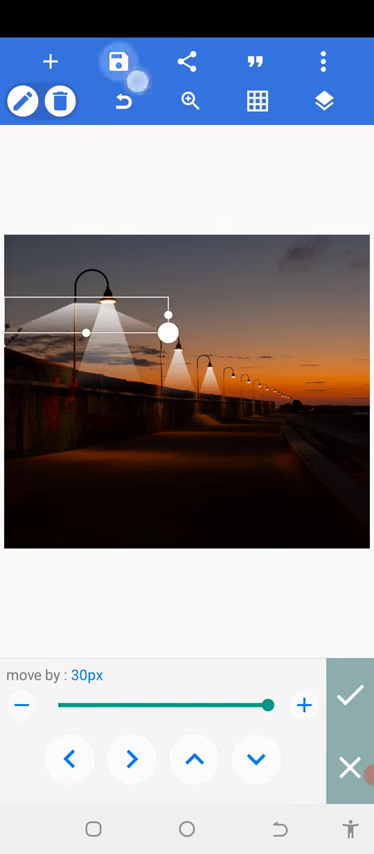
- Undo the copy's move and stretch, returning it to its small shape
left_click(118, 62)
left_click(123, 101)
left_click(123, 101)
left_click(123, 101)
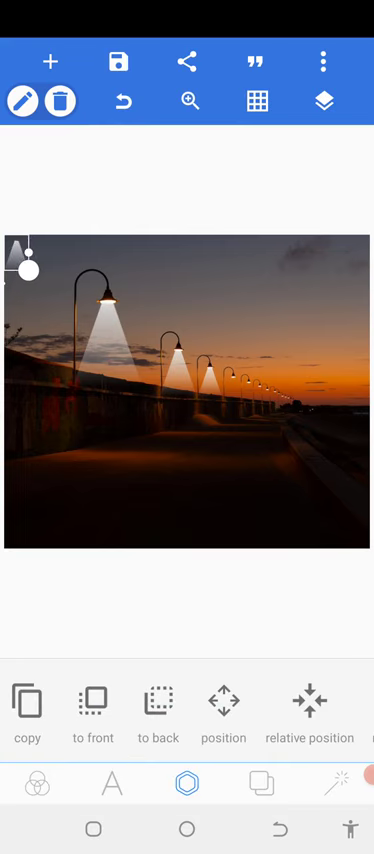
- Centre the beam copy on the image, then cancel and undo an accidental widening
left_click_drag(300, 715, 160, 715)
left_click(174, 717)
left_click(163, 698)
left_click(163, 757)
left_click_drag(198, 407, 231, 407)
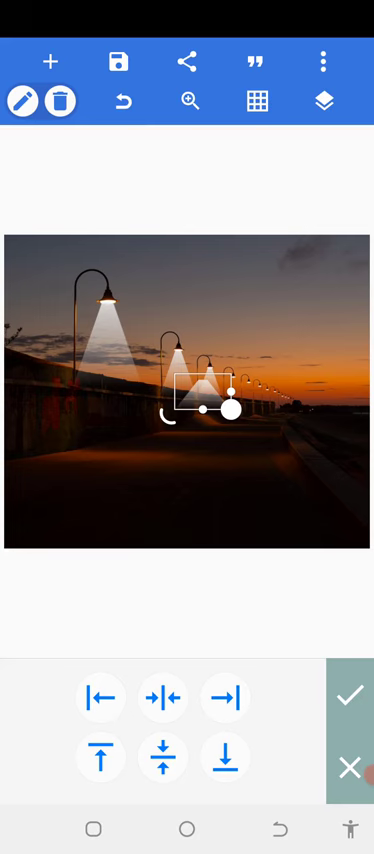
left_click(349, 768)
left_click(123, 101)
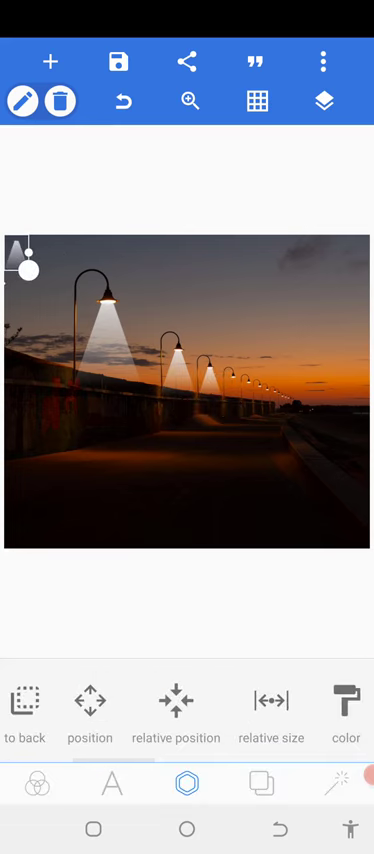
- Centre the copy horizontally and vertically on the image again, and confirm
left_click(176, 700)
left_click(163, 698)
left_click(163, 757)
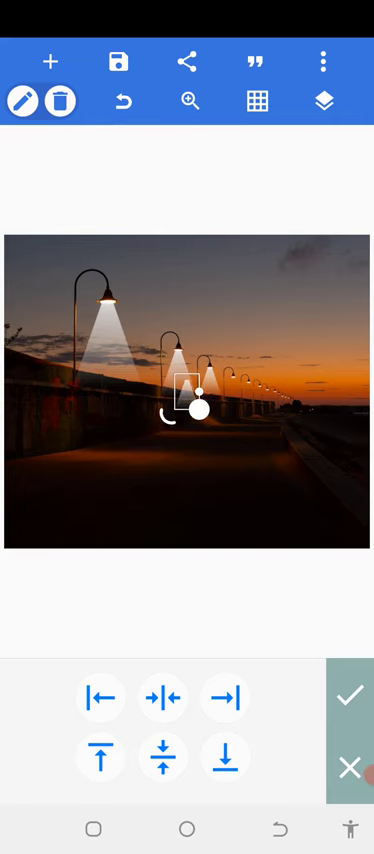
left_click(348, 697)
- Nudge the beam right toward the fourth lamp, then up and left by 2px
left_click_drag(150, 710, 165, 710)
left_click(181, 705)
left_click(131, 759)
left_click(131, 759)
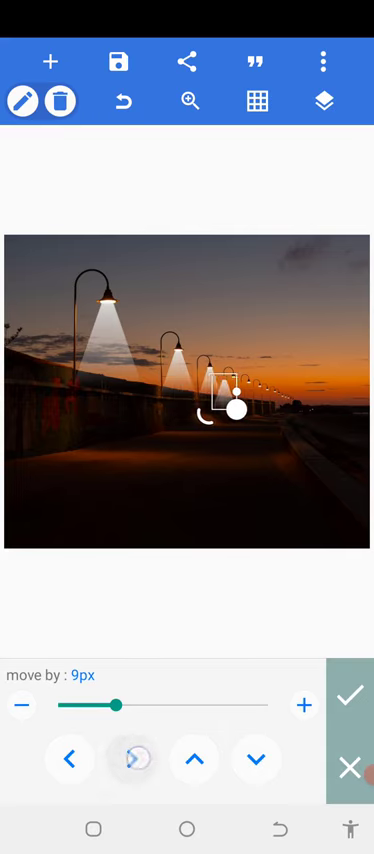
left_click(131, 759)
left_click_drag(116, 705, 65, 705)
left_click(194, 759)
left_click(69, 759)
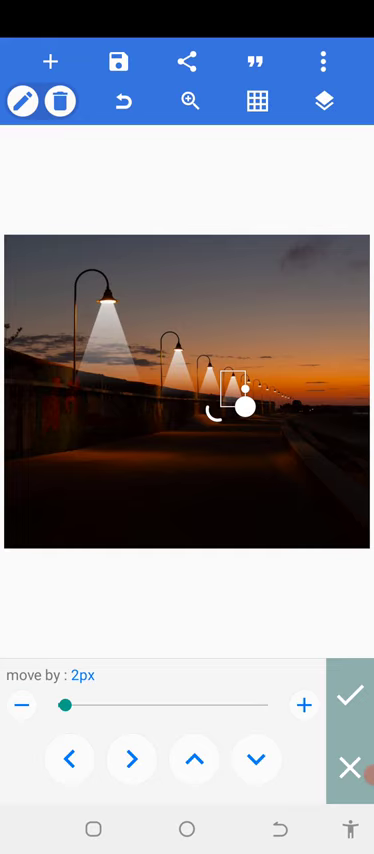
- Fine-tune the fourth beam's position with small right, down and up nudges
left_click_drag(243, 405, 237, 398)
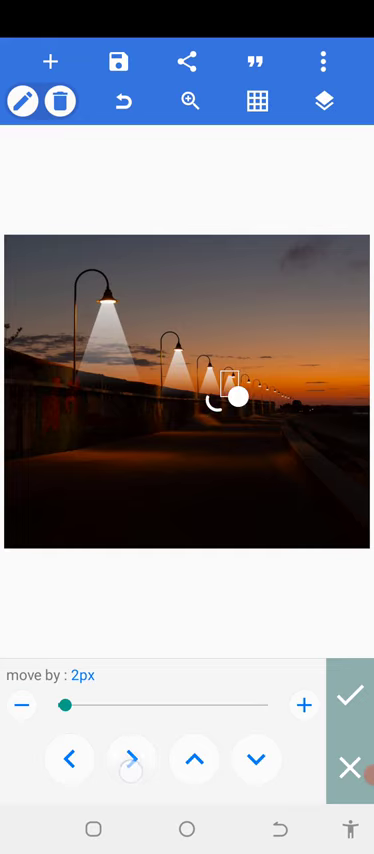
left_click(131, 759)
left_click(256, 759)
left_click(193, 759)
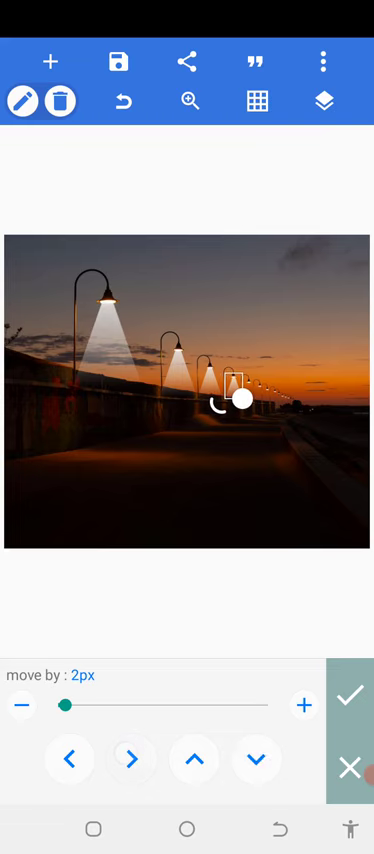
left_click(194, 759)
- Deselect the fourth beam by tapping empty canvas to view the four lit lamps
left_click(300, 473)
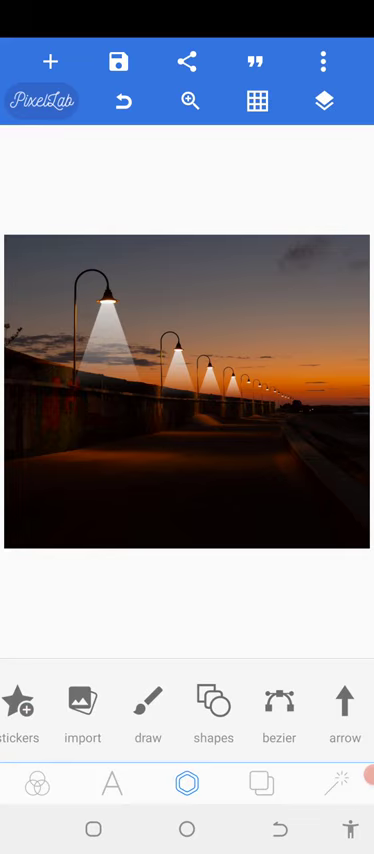